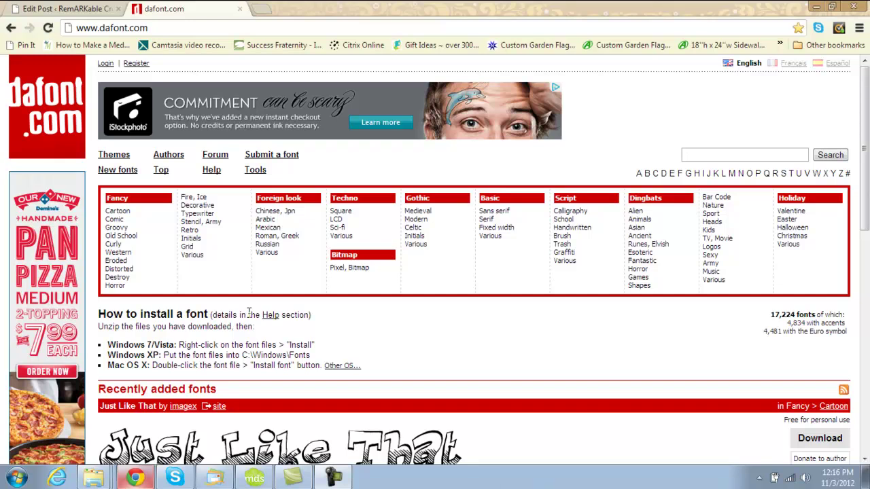
Open the Comic font category on dafont.com and start downloading the Cheeky Rabbit font.
{"action": "left_click", "coordinate": [117, 219]}
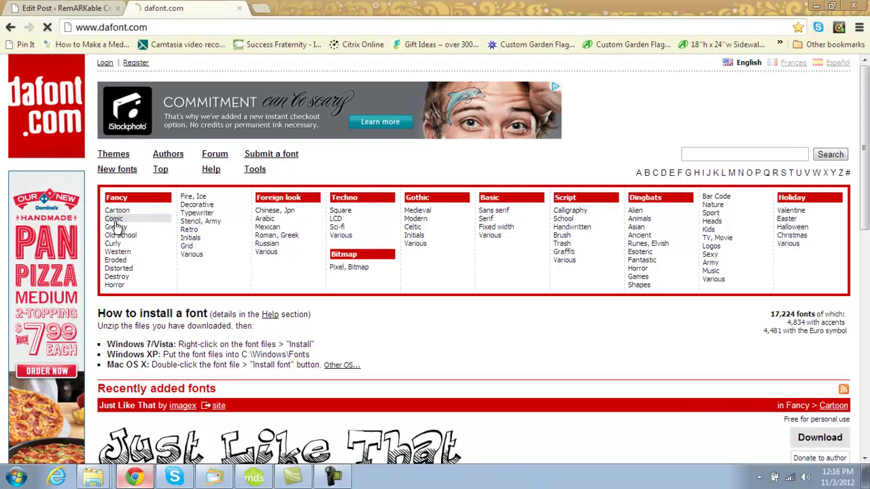
{"action": "left_click_drag", "start_coordinate": [867, 144], "coordinate": [867, 188]}
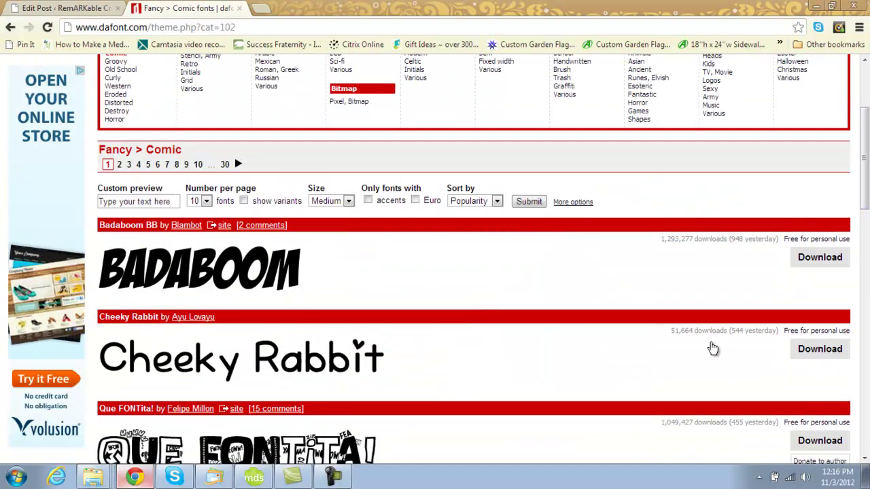
{"action": "left_click", "coordinate": [828, 349]}
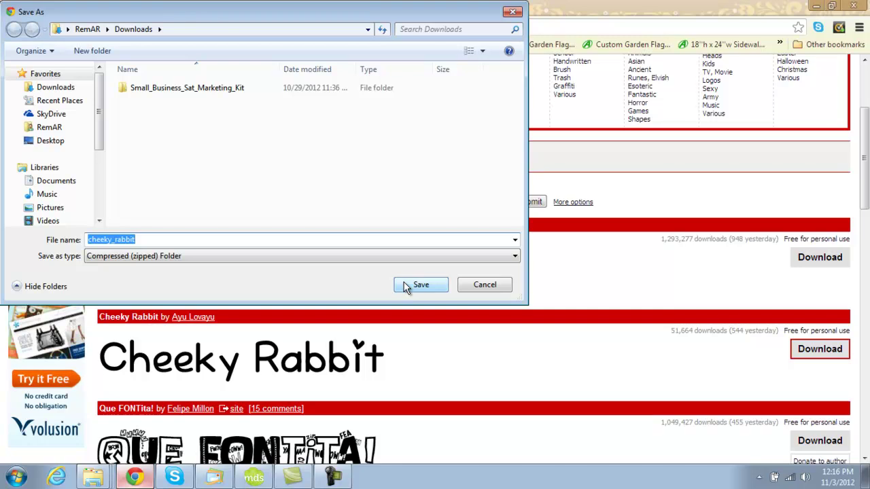
Switch to My Digital Studio, open the third page of the project and add a text box.
{"action": "left_click", "coordinate": [255, 478]}
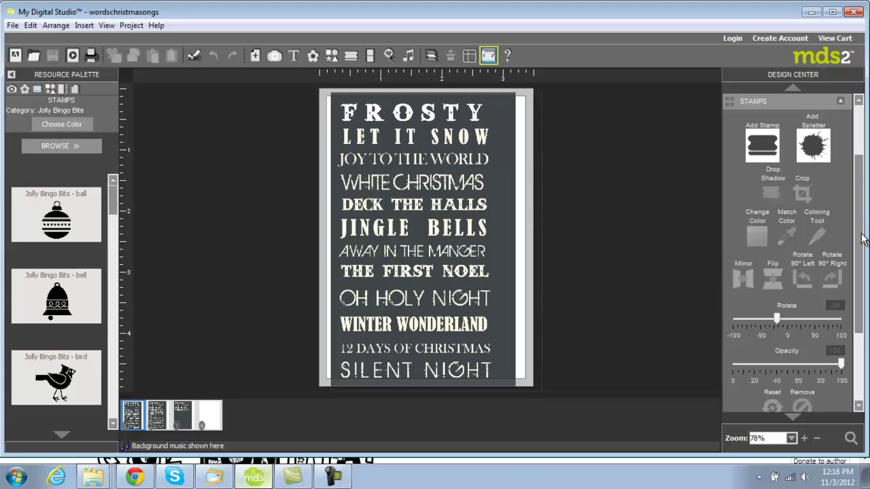
{"action": "left_click_drag", "start_coordinate": [863, 231], "coordinate": [863, 182]}
{"action": "left_click", "coordinate": [185, 416]}
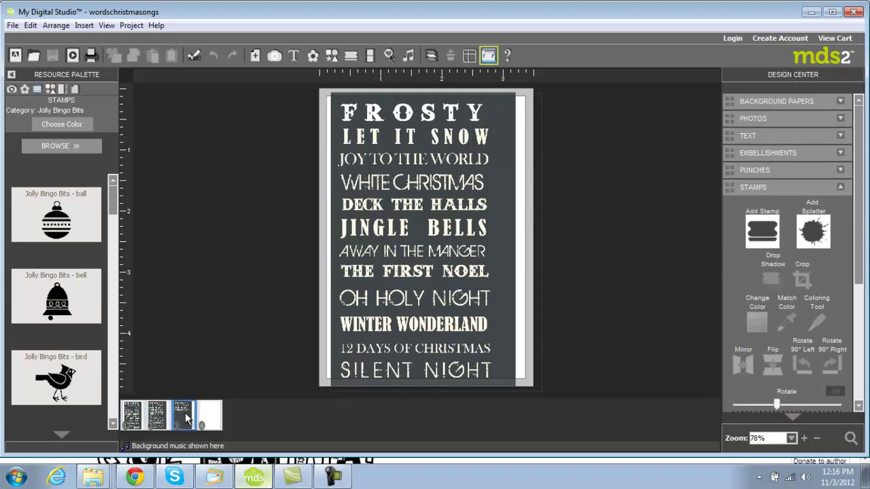
{"action": "left_click", "coordinate": [758, 135]}
{"action": "left_click", "coordinate": [778, 151]}
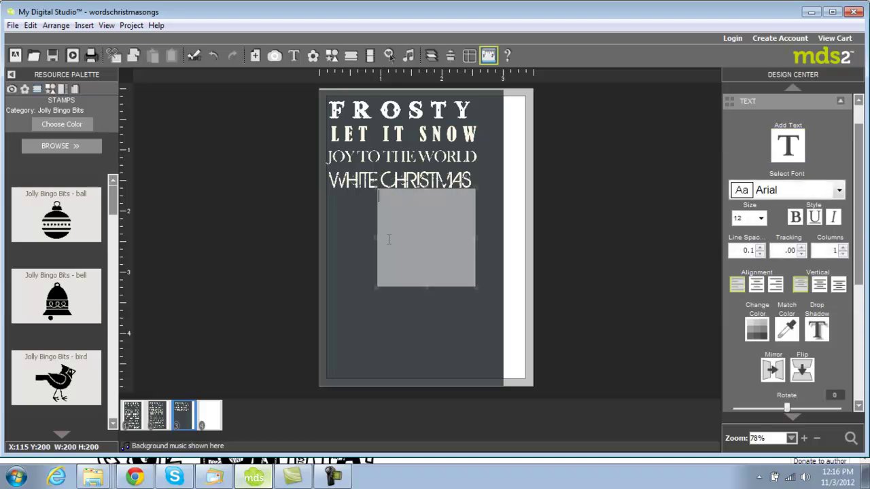
Widen the new text box to span the dark panel and enter DECK THE HALLS.
{"action": "left_click_drag", "start_coordinate": [377, 237], "coordinate": [328, 230]}
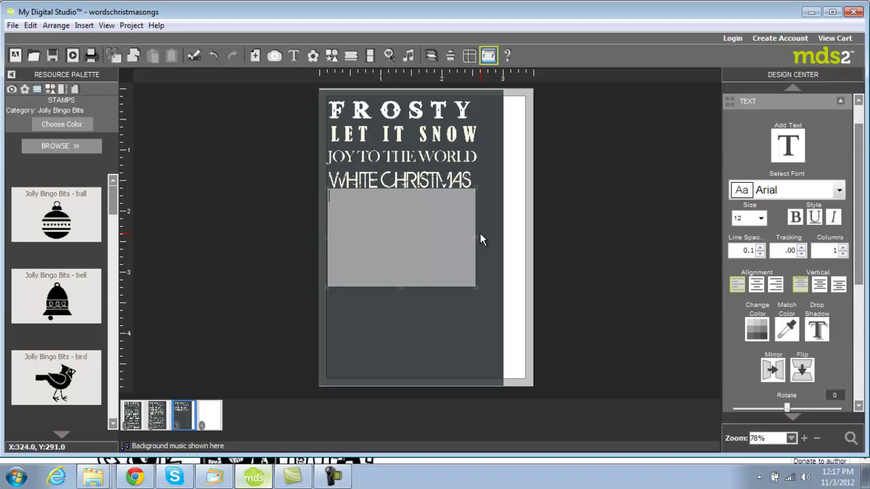
{"action": "left_click_drag", "start_coordinate": [476, 237], "coordinate": [502, 236]}
{"action": "type", "text": "DECK THE HA"}
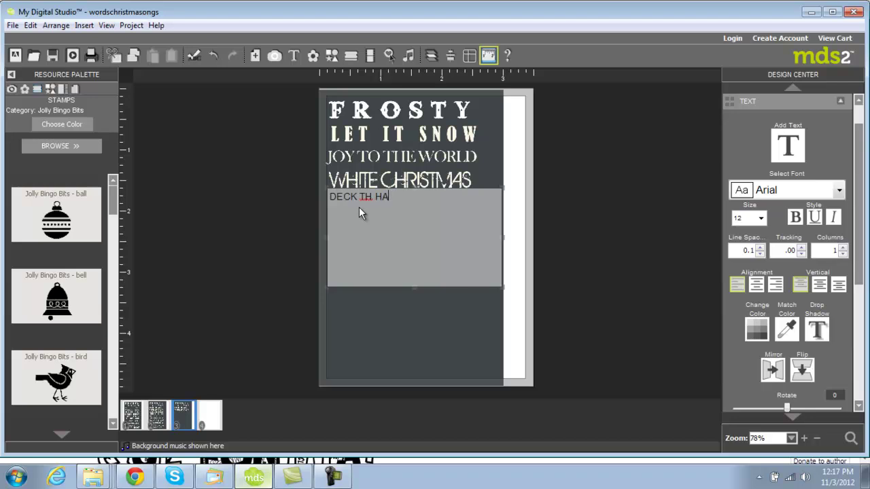
{"action": "type", "text": "LLS"}
Apply the Anderson Four Feat... font to the whole DECK THE HALLS line.
{"action": "left_click", "coordinate": [839, 191]}
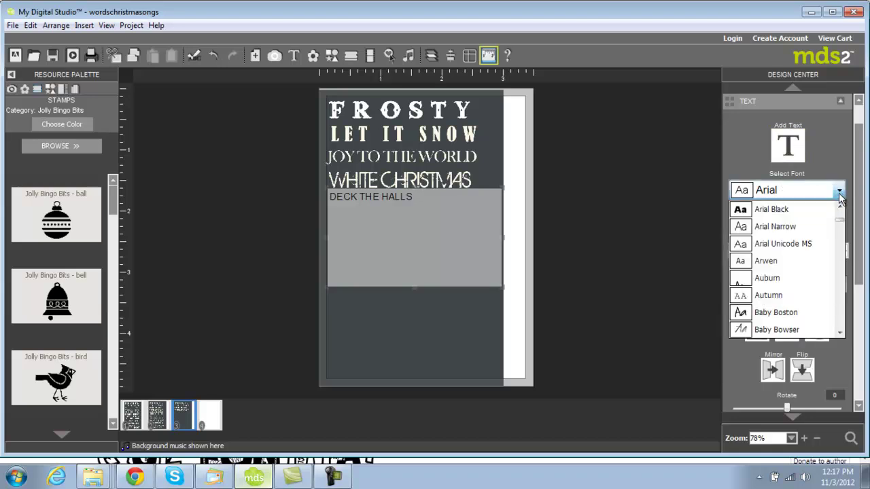
{"action": "mouse_move", "coordinate": [839, 220]}
{"action": "left_mouse_down"}
{"action": "mouse_move", "coordinate": [842, 320]}
{"action": "mouse_move", "coordinate": [839, 219]}
{"action": "left_mouse_up"}
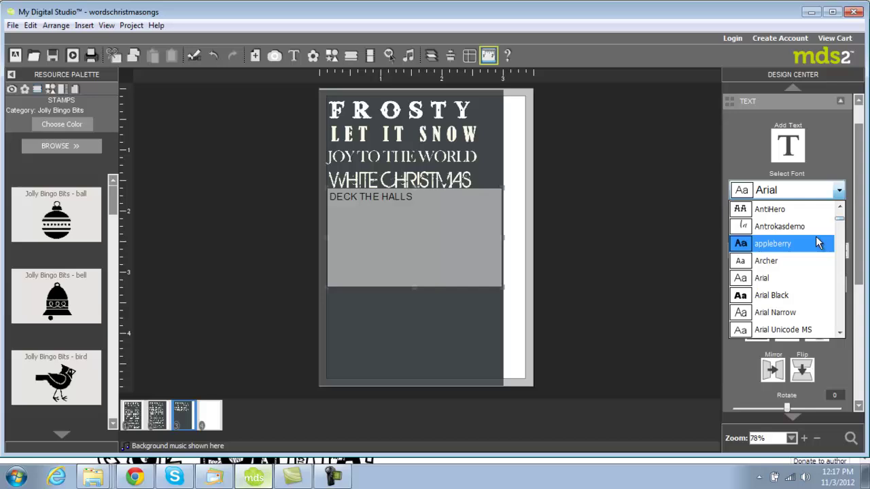
{"action": "left_click", "coordinate": [840, 209]}
{"action": "left_click", "coordinate": [840, 210]}
{"action": "left_click", "coordinate": [839, 209]}
{"action": "left_click", "coordinate": [840, 209]}
{"action": "left_click", "coordinate": [840, 210]}
{"action": "left_click", "coordinate": [840, 210]}
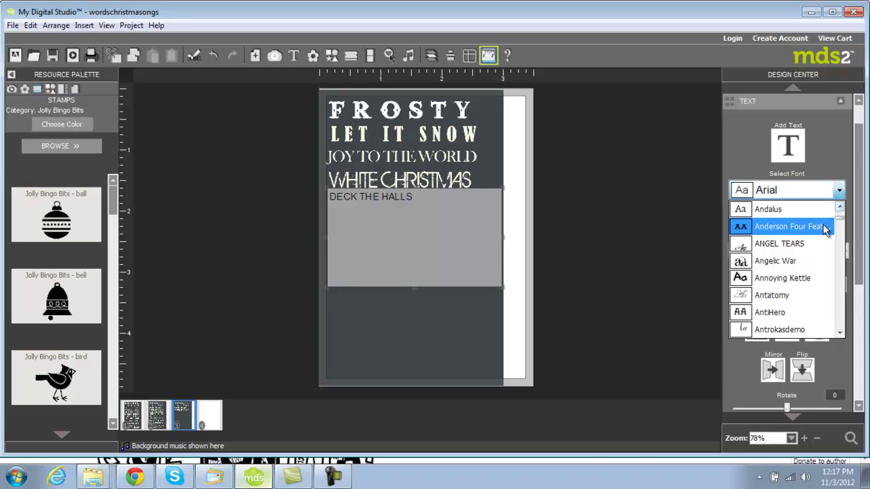
{"action": "left_click", "coordinate": [824, 228]}
{"action": "left_click_drag", "start_coordinate": [437, 197], "coordinate": [264, 194]}
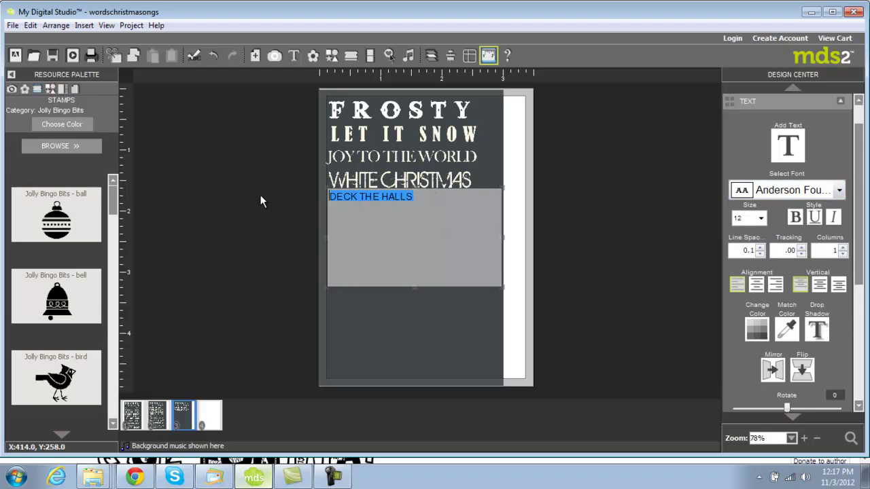
{"action": "left_click", "coordinate": [839, 191]}
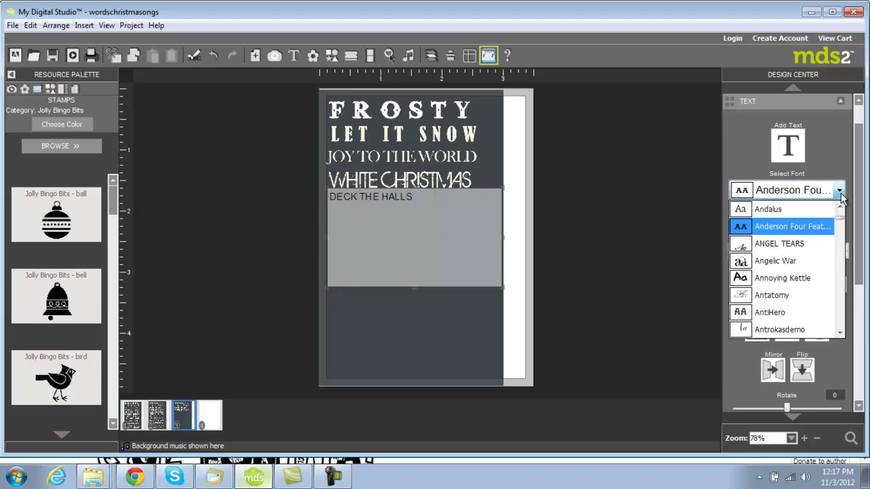
{"action": "left_click", "coordinate": [814, 227]}
Set the DECK THE HALLS text size to 22 and shorten its text box to fit the single line.
{"action": "left_click", "coordinate": [761, 223]}
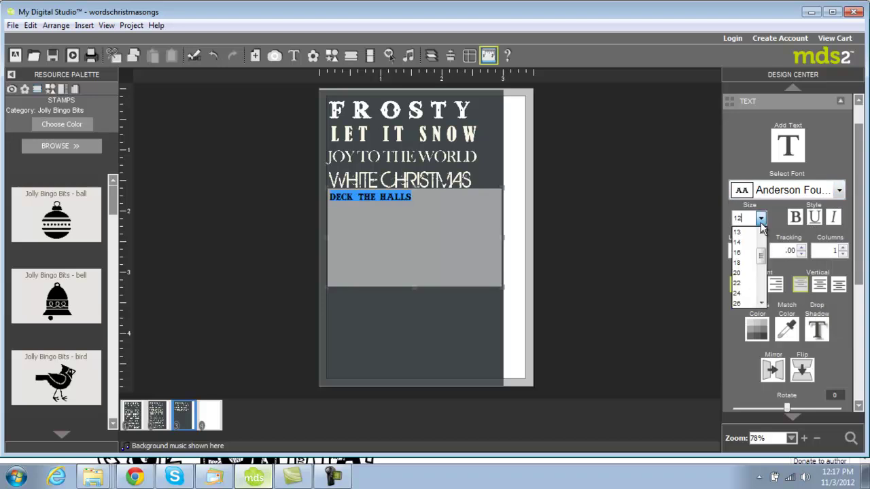
{"action": "left_click", "coordinate": [745, 284]}
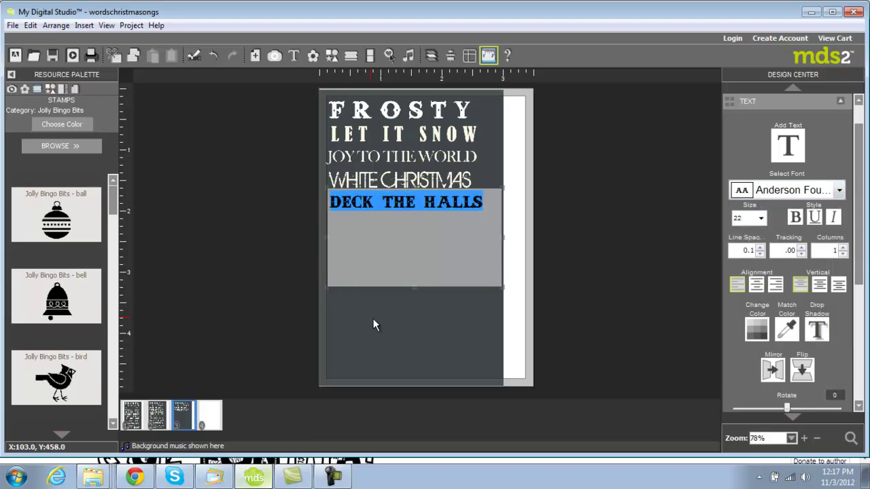
{"action": "left_click", "coordinate": [408, 302]}
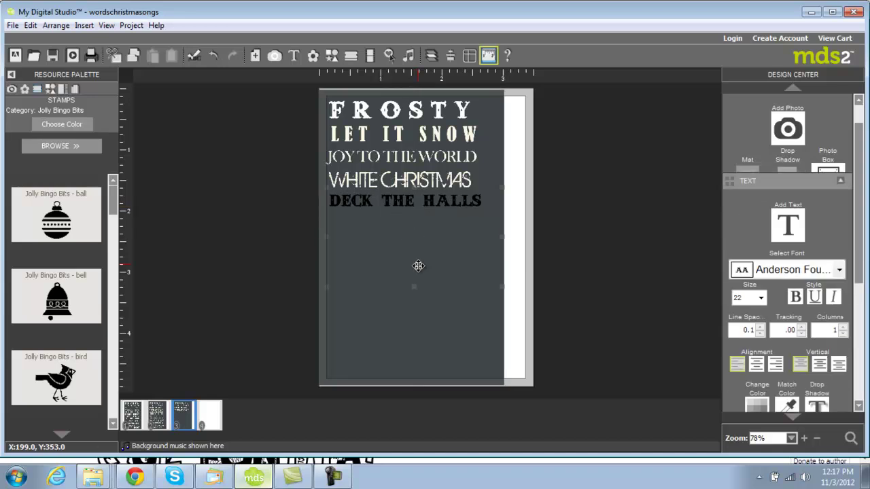
{"action": "left_click_drag", "start_coordinate": [414, 286], "coordinate": [413, 237]}
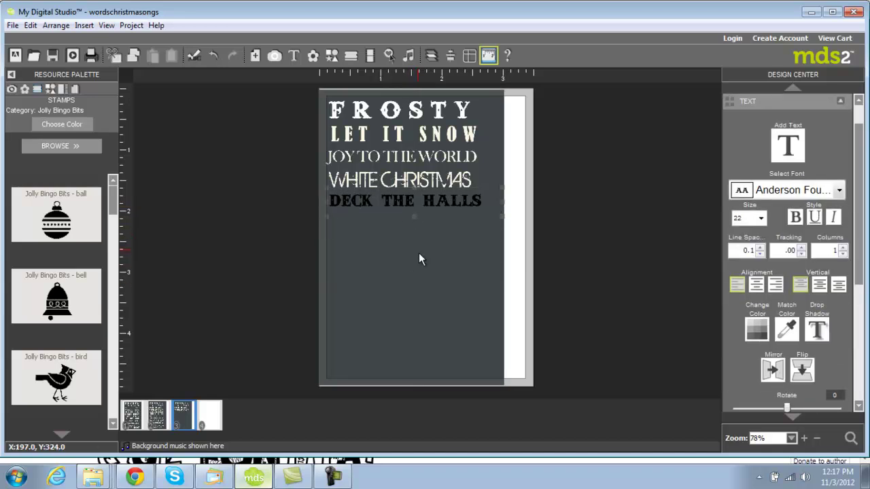
{"action": "left_click", "coordinate": [417, 285]}
{"action": "left_click", "coordinate": [424, 197]}
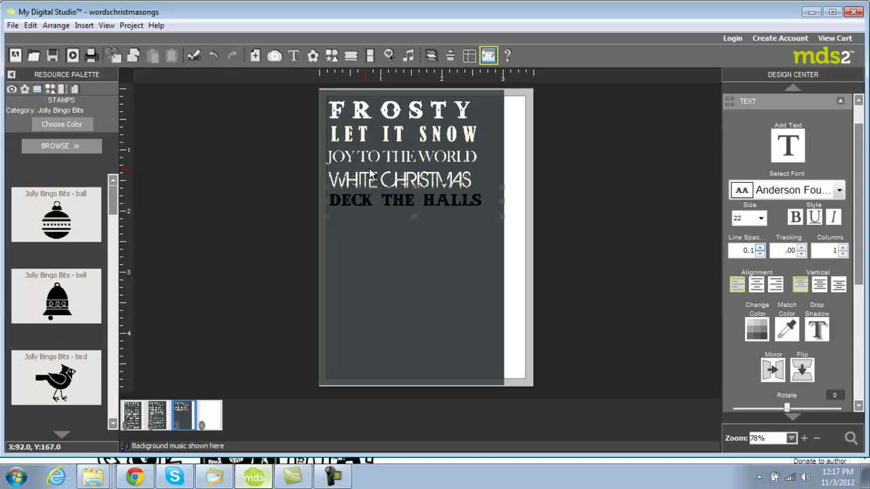
Set the DECK THE HALLS line spacing to 0.8 and move its text box slightly lower on the panel.
{"action": "left_click", "coordinate": [759, 255]}
{"action": "left_click", "coordinate": [760, 254]}
{"action": "left_click", "coordinate": [760, 254]}
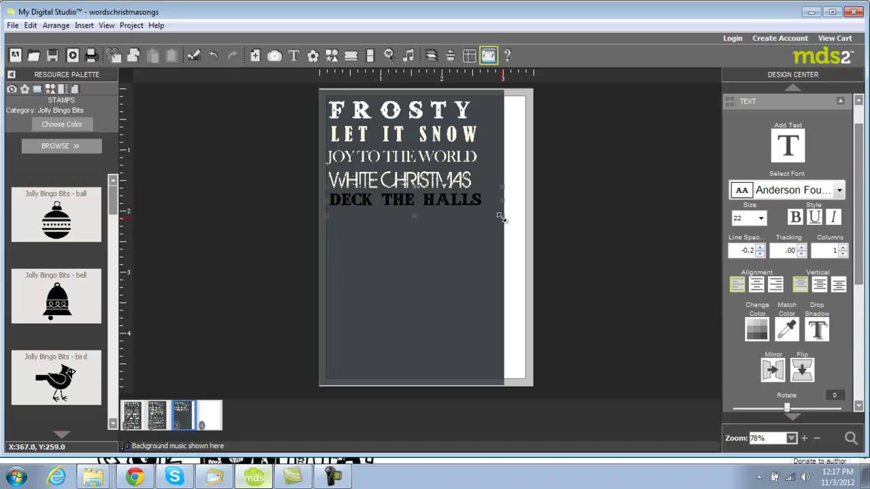
{"action": "left_click", "coordinate": [759, 255]}
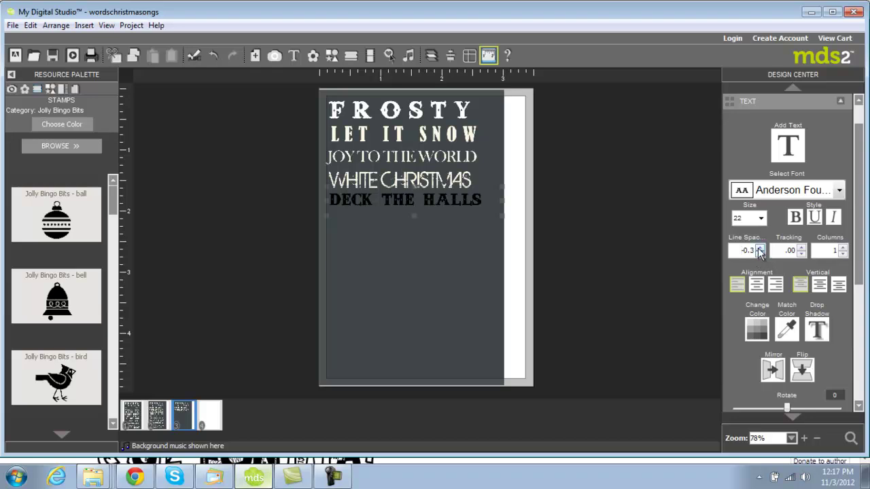
{"action": "left_click", "coordinate": [760, 251]}
{"action": "left_click", "coordinate": [760, 251]}
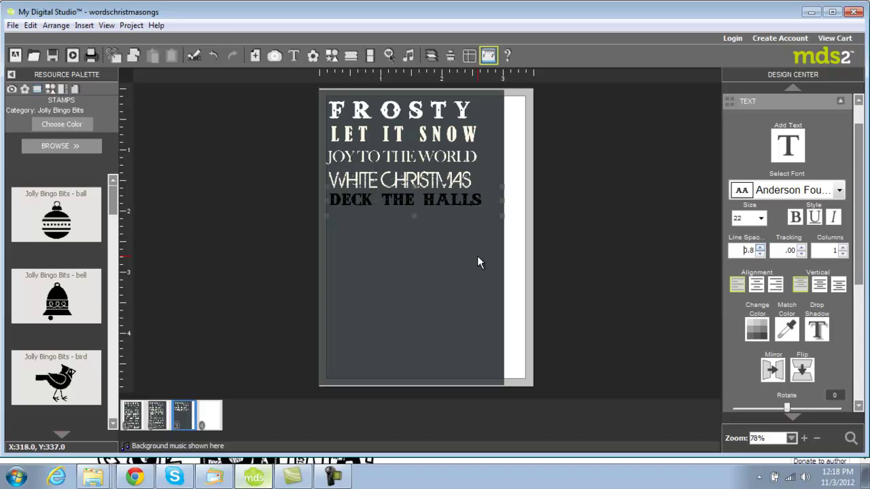
{"action": "left_click", "coordinate": [450, 216]}
{"action": "double_click", "coordinate": [449, 198]}
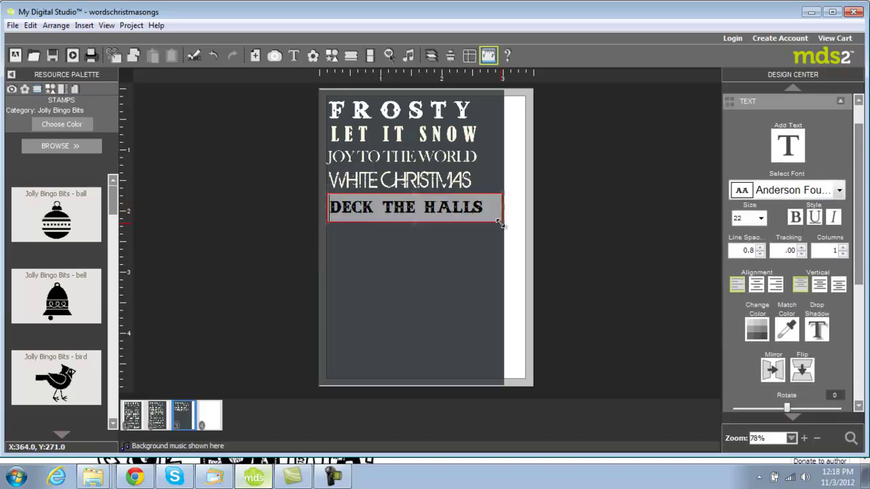
{"action": "left_click", "coordinate": [496, 235]}
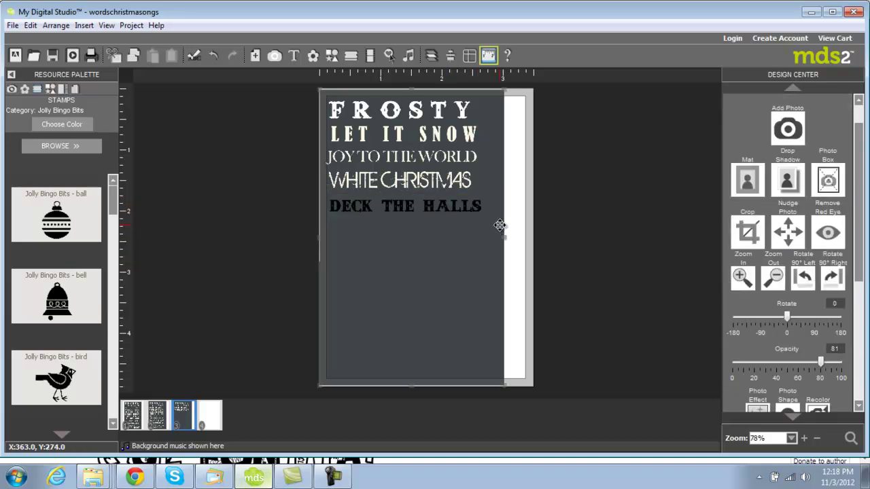
{"action": "left_click", "coordinate": [492, 207]}
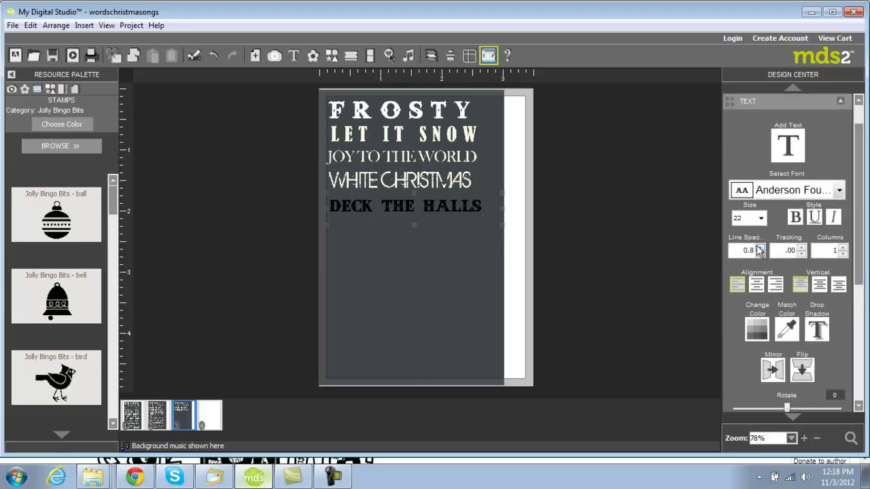
Set the line spacing of the WHITE CHRISTMAS text to 0.5.
{"action": "left_click", "coordinate": [482, 248]}
{"action": "left_click", "coordinate": [458, 184]}
{"action": "double_click", "coordinate": [760, 248]}
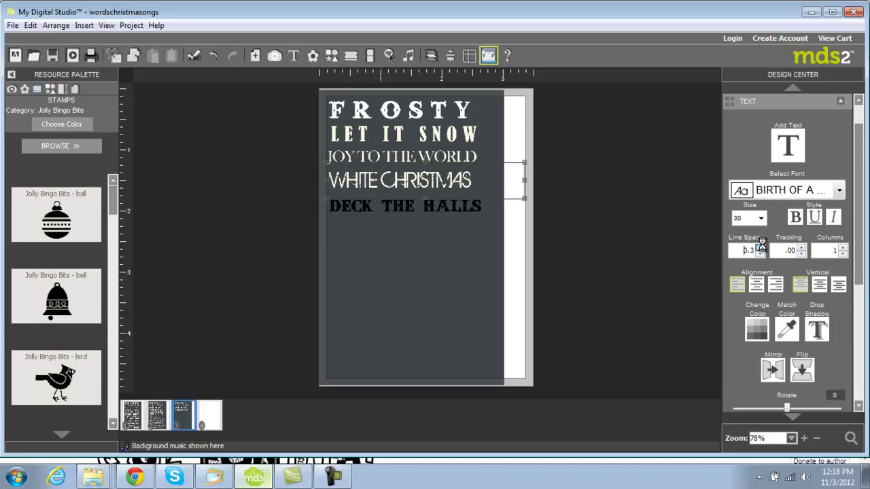
{"action": "left_click", "coordinate": [456, 251]}
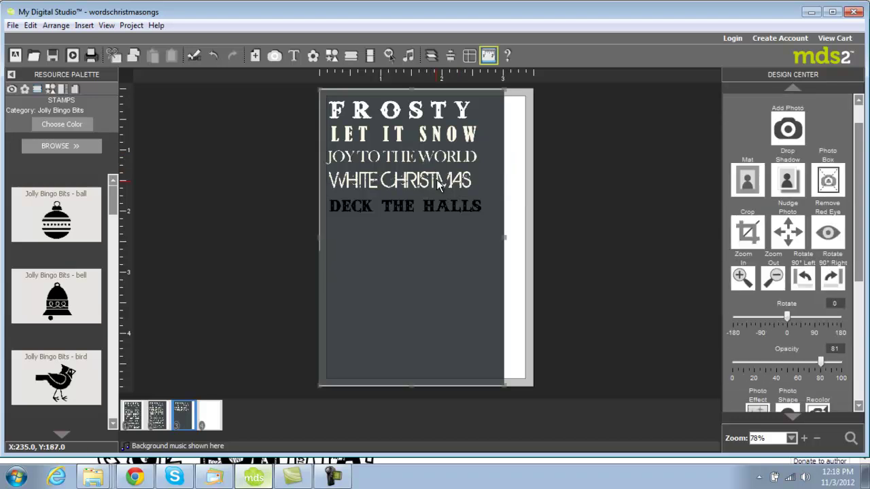
{"action": "left_click", "coordinate": [455, 193]}
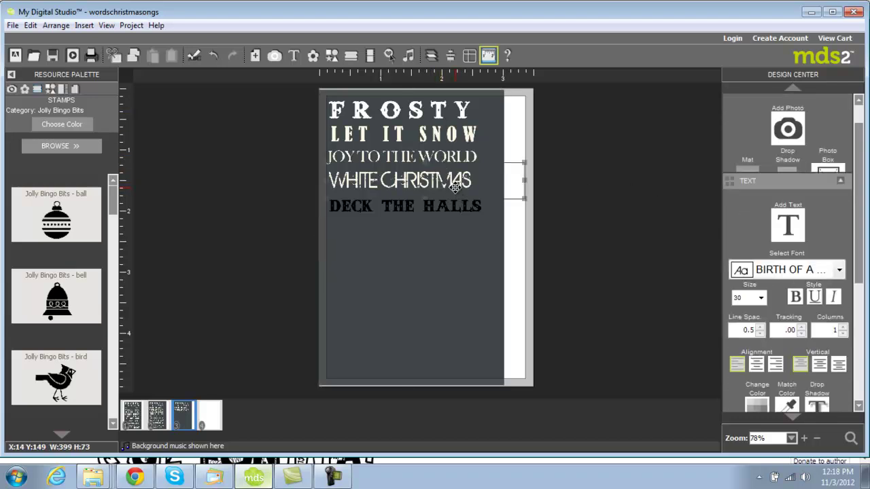
Set the DECK THE HALLS line spacing to 1.1 and its tracking to -.04 so its width matches WHITE CHRISTMAS.
{"action": "left_click", "coordinate": [406, 208]}
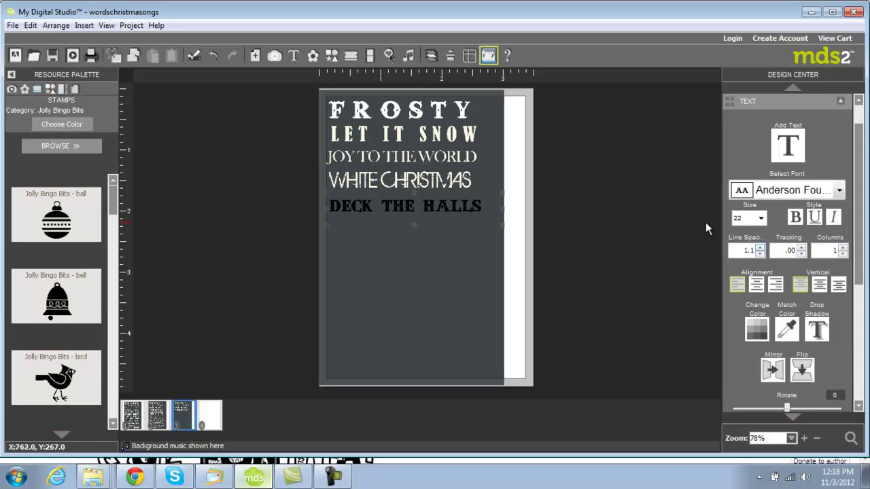
{"action": "left_click", "coordinate": [800, 248]}
{"action": "left_click", "coordinate": [801, 248]}
{"action": "left_click", "coordinate": [800, 248]}
{"action": "left_click", "coordinate": [801, 248]}
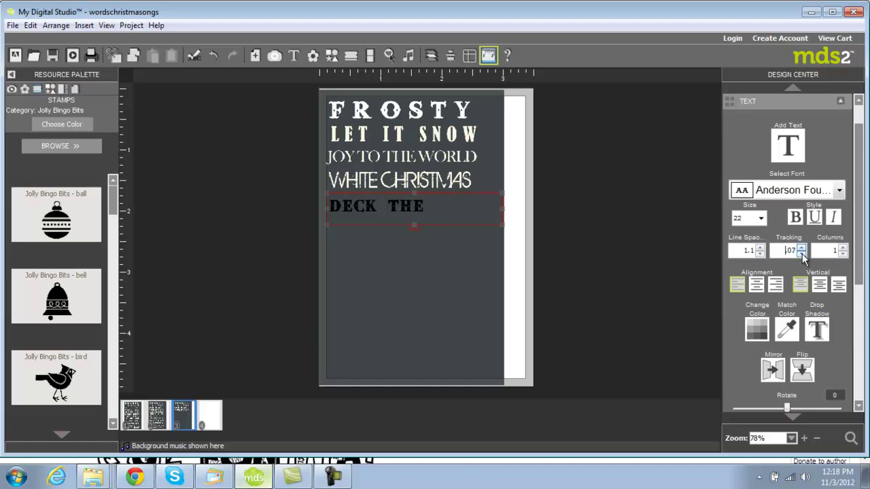
{"action": "left_click", "coordinate": [802, 253]}
{"action": "left_click", "coordinate": [801, 254]}
{"action": "left_click", "coordinate": [801, 253]}
{"action": "left_click", "coordinate": [801, 253]}
{"action": "left_click", "coordinate": [801, 253]}
{"action": "left_click", "coordinate": [801, 253]}
{"action": "left_click", "coordinate": [801, 253]}
{"action": "left_click", "coordinate": [801, 253]}
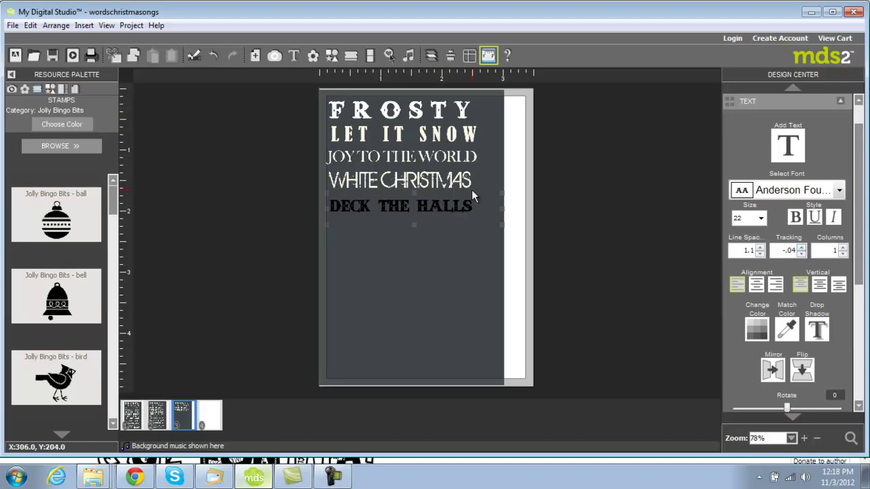
Select all the elements of the finished song-title design on the first page and save them as a group named songs.
{"action": "left_click", "coordinate": [132, 415]}
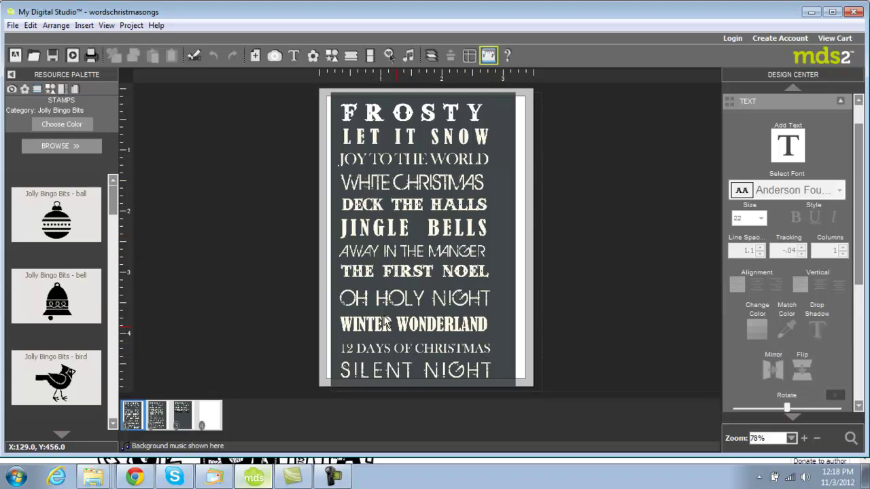
{"action": "left_click", "coordinate": [55, 25]}
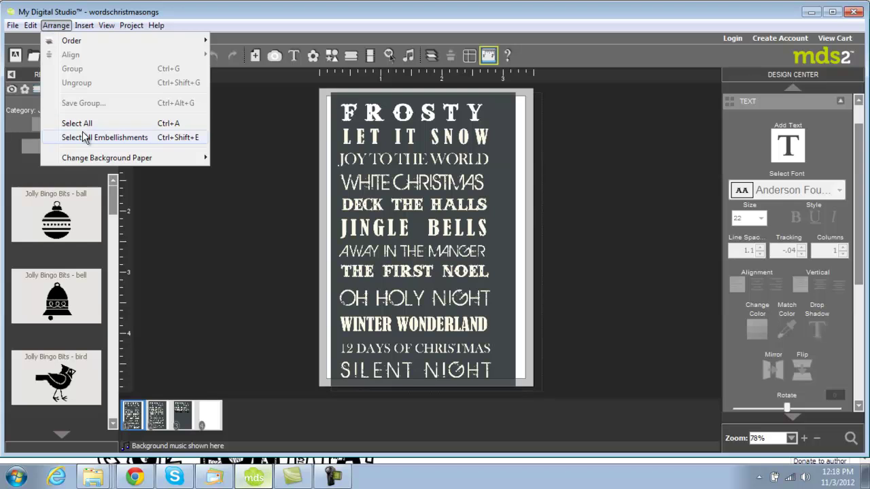
{"action": "left_click", "coordinate": [82, 129]}
{"action": "left_click", "coordinate": [56, 25]}
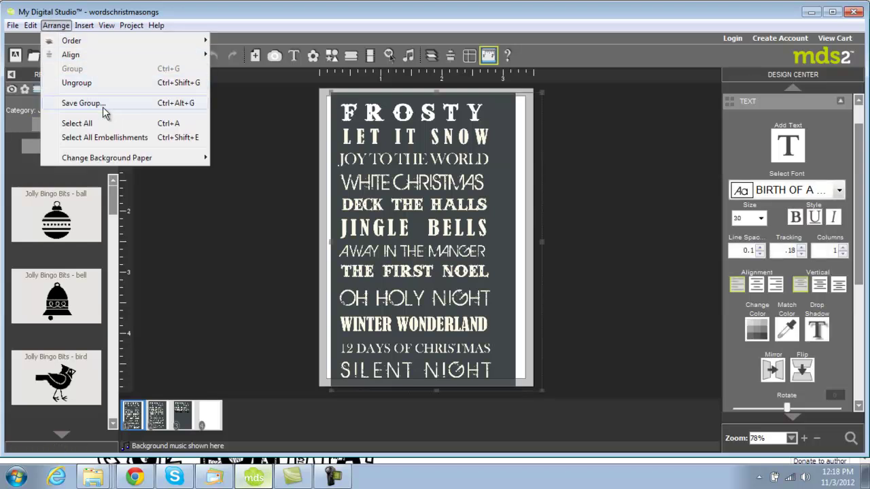
{"action": "left_click", "coordinate": [125, 67]}
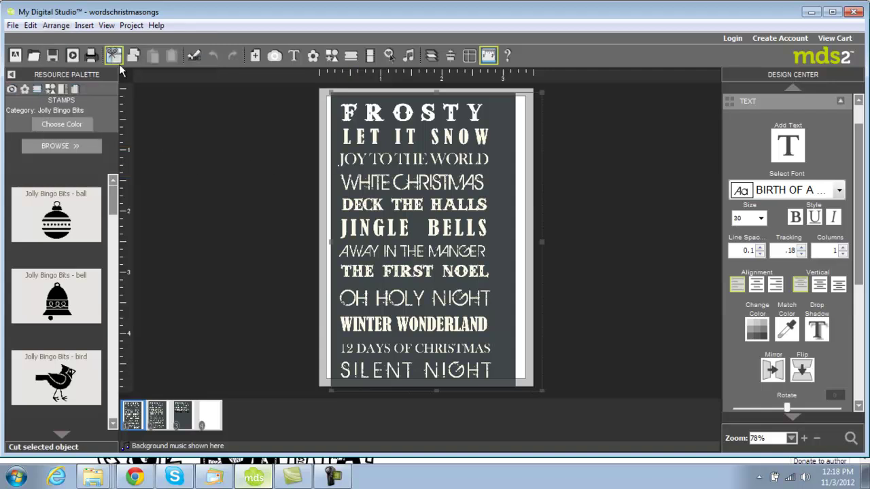
{"action": "left_click", "coordinate": [51, 24]}
{"action": "left_click", "coordinate": [82, 105]}
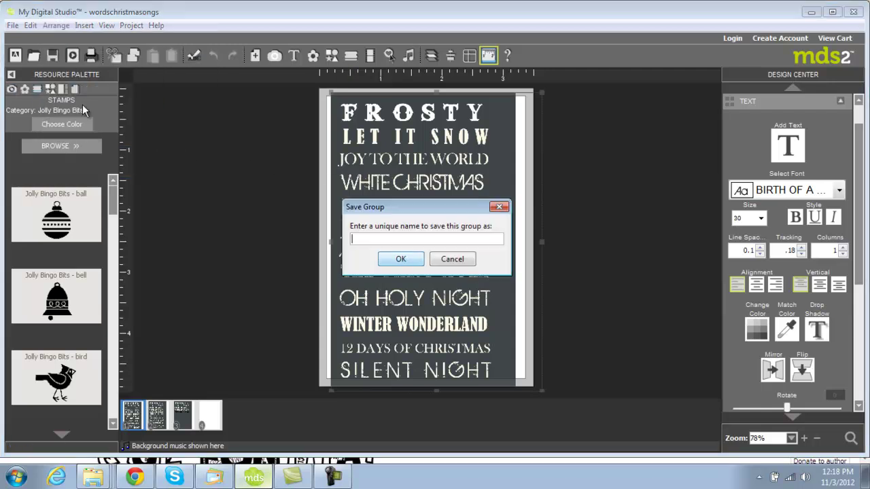
{"action": "type", "text": "songs"}
{"action": "left_click", "coordinate": [401, 259]}
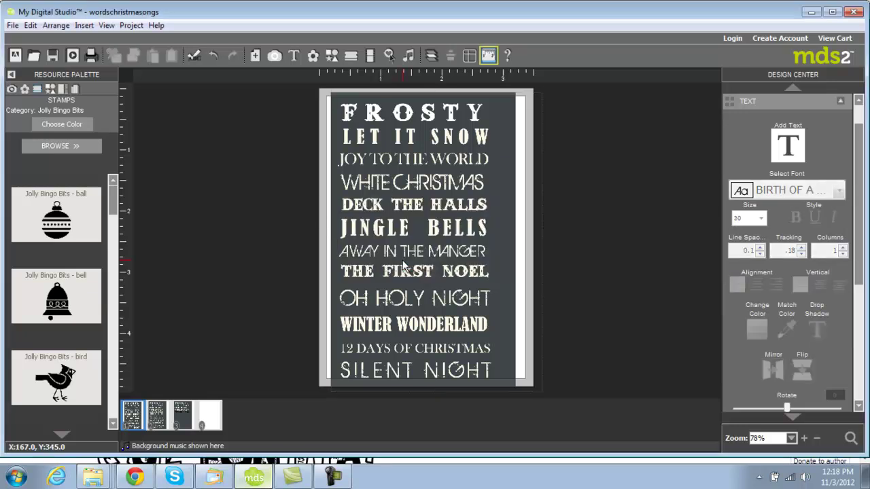
Open the CHRISTMASSONGS project, closing the current project without saving its changes.
{"action": "left_click", "coordinate": [12, 25]}
{"action": "left_click", "coordinate": [30, 55]}
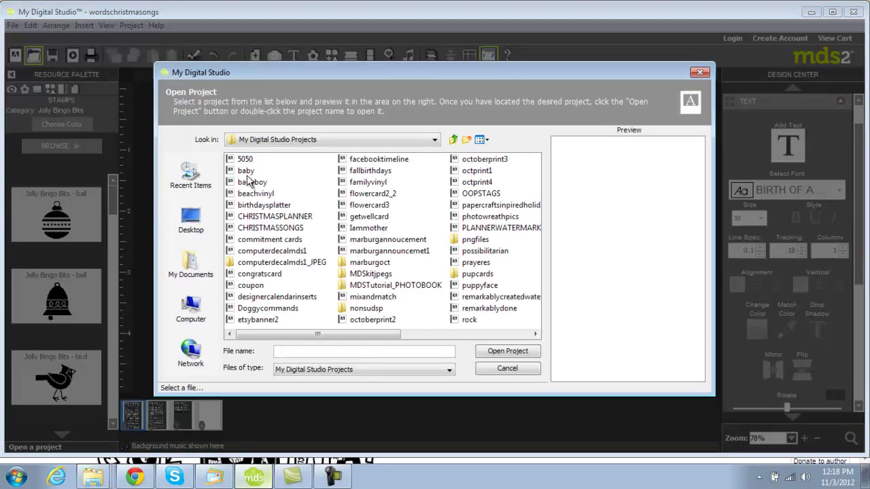
{"action": "left_click", "coordinate": [270, 228]}
{"action": "left_click", "coordinate": [508, 349]}
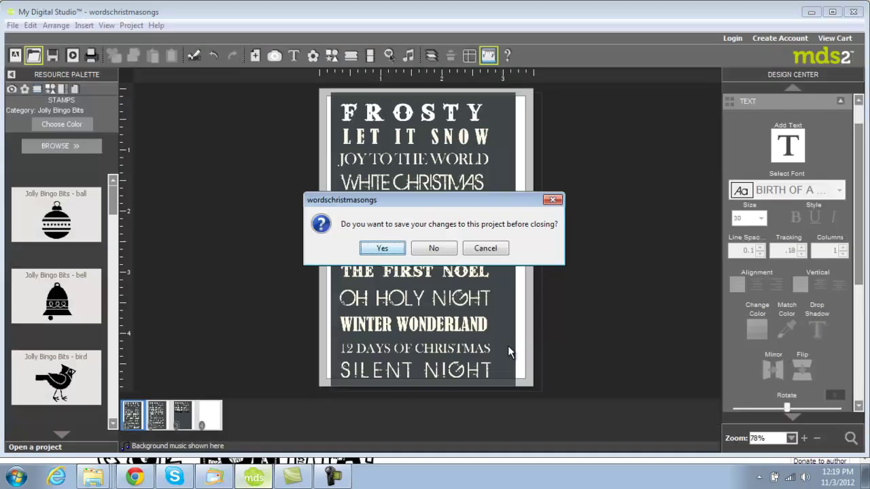
{"action": "left_click", "coordinate": [427, 249]}
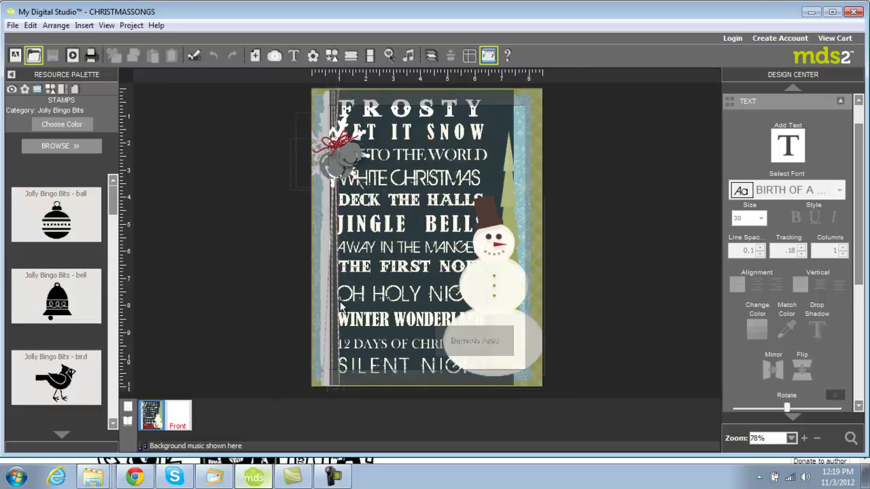
Import the saved group christmasongs onto the blank Front page.
{"action": "left_click", "coordinate": [182, 416]}
{"action": "left_click", "coordinate": [772, 242]}
{"action": "left_click", "coordinate": [76, 20]}
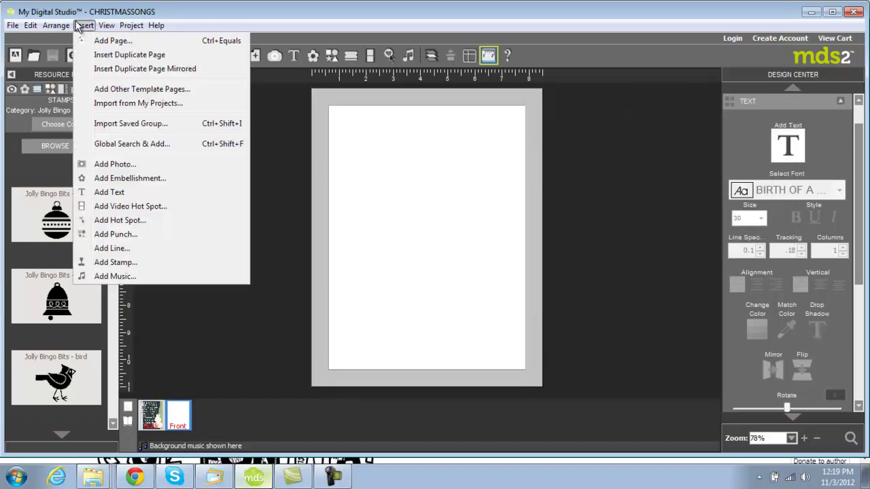
{"action": "left_click", "coordinate": [110, 123]}
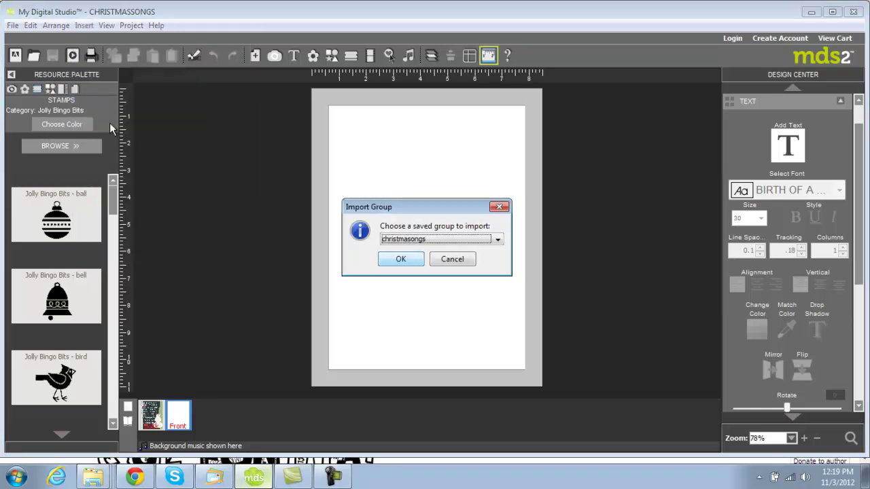
{"action": "left_click", "coordinate": [398, 266]}
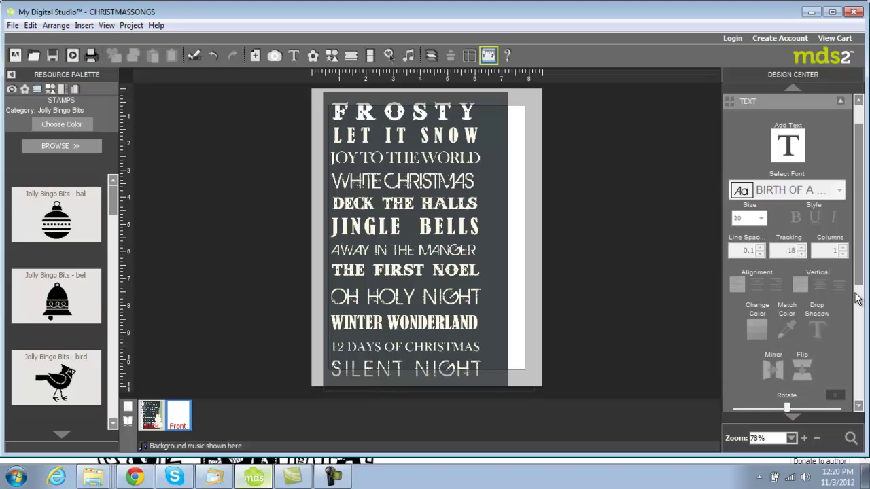
{"action": "left_click_drag", "start_coordinate": [860, 247], "coordinate": [866, 312]}
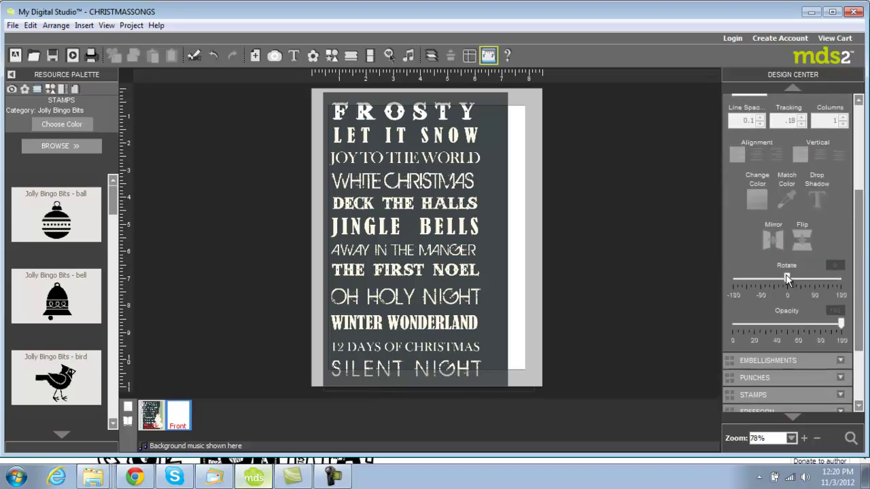